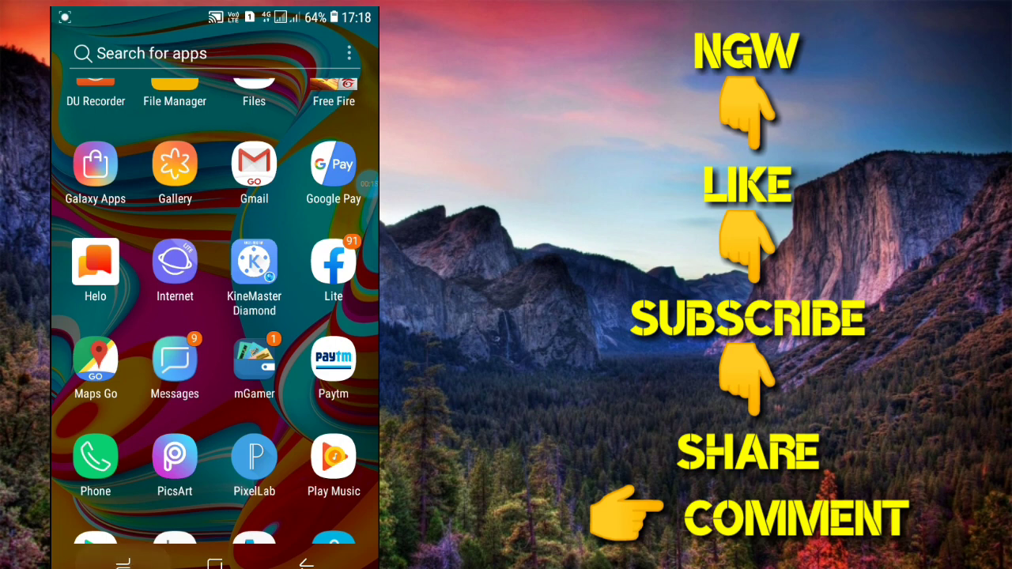
Reopen the Free Fire Advanced Server page from Recents, annotate it, and log in with Facebook
left_click(123, 562)
left_click(215, 308)
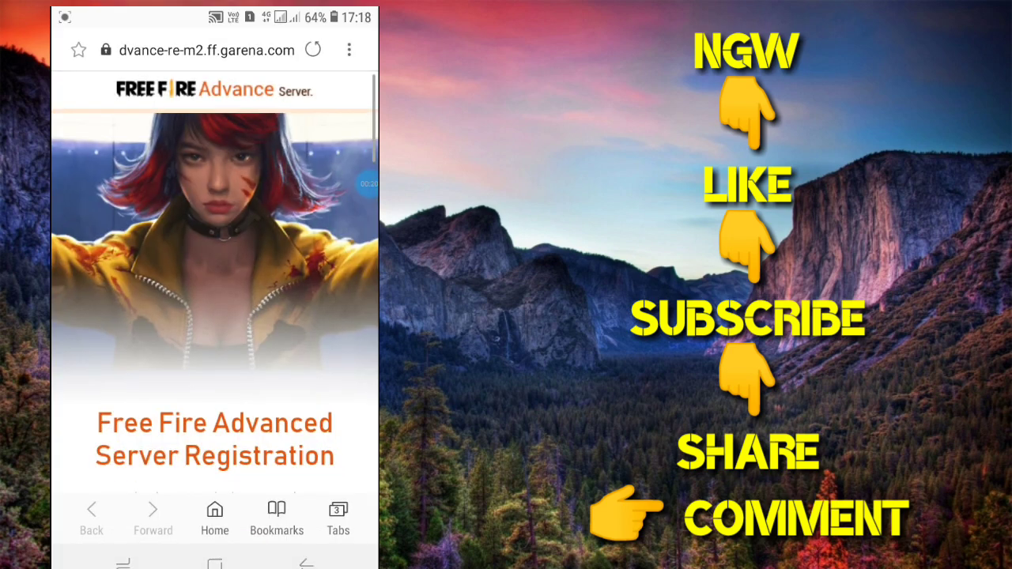
scroll(215, 316, "down", 3)
scroll(215, 316, "down", 3)
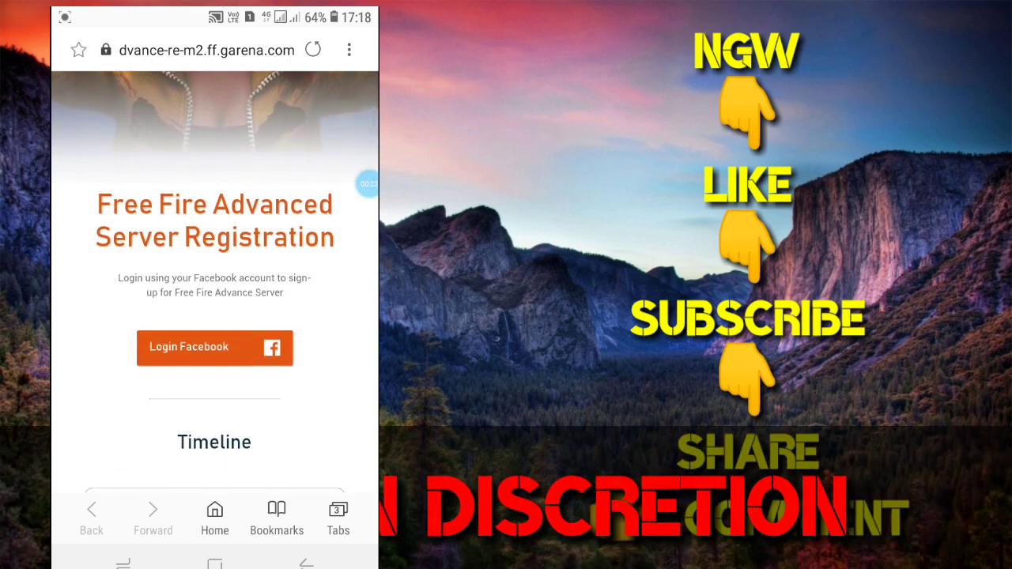
scroll(215, 316, "down", 3)
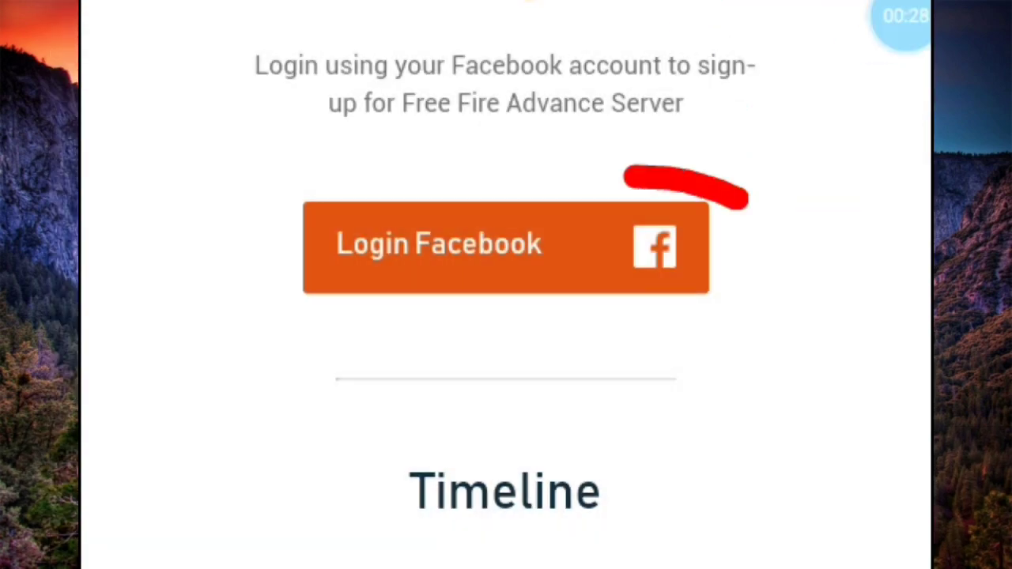
left_click_drag(743, 198, 735, 261)
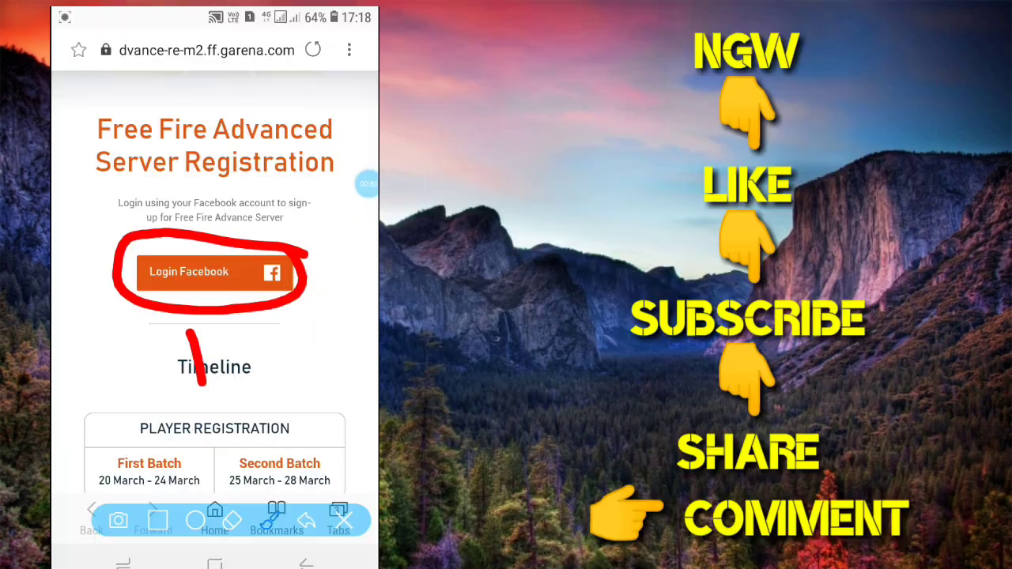
left_click_drag(198, 379, 158, 363)
left_click(345, 520)
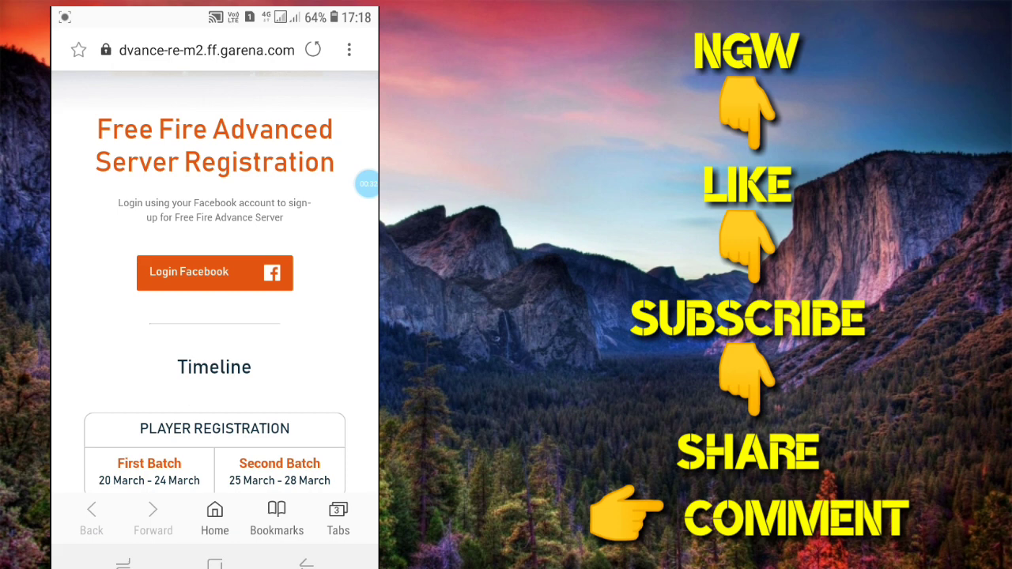
left_click(214, 272)
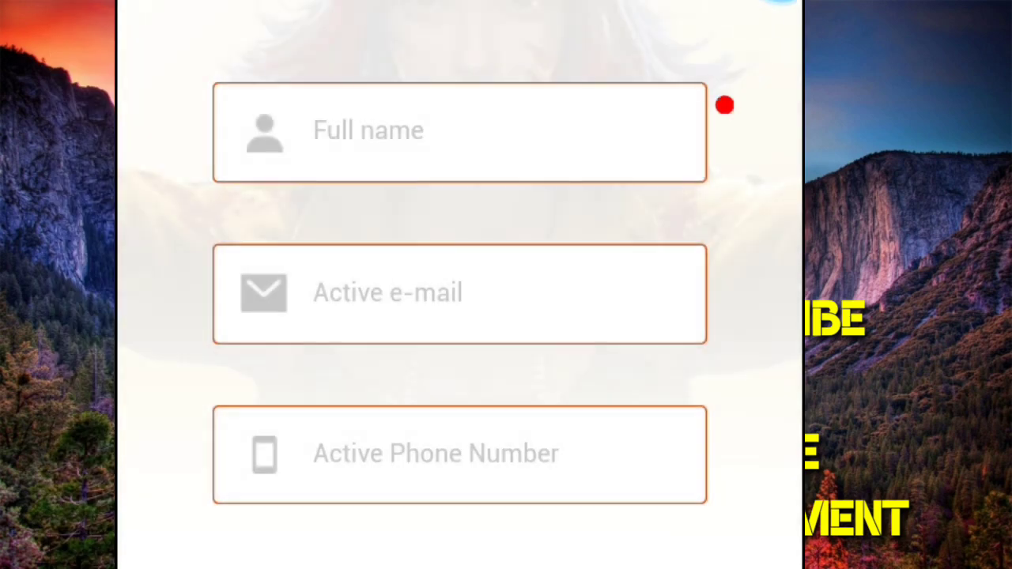
Mark the full name, e-mail and phone fields with red annotations, then clear them
mouse_move(727, 104)
left_mouse_down()
mouse_move(206, 91)
mouse_move(197, 253)
mouse_move(680, 474)
mouse_move(707, 138)
left_mouse_up()
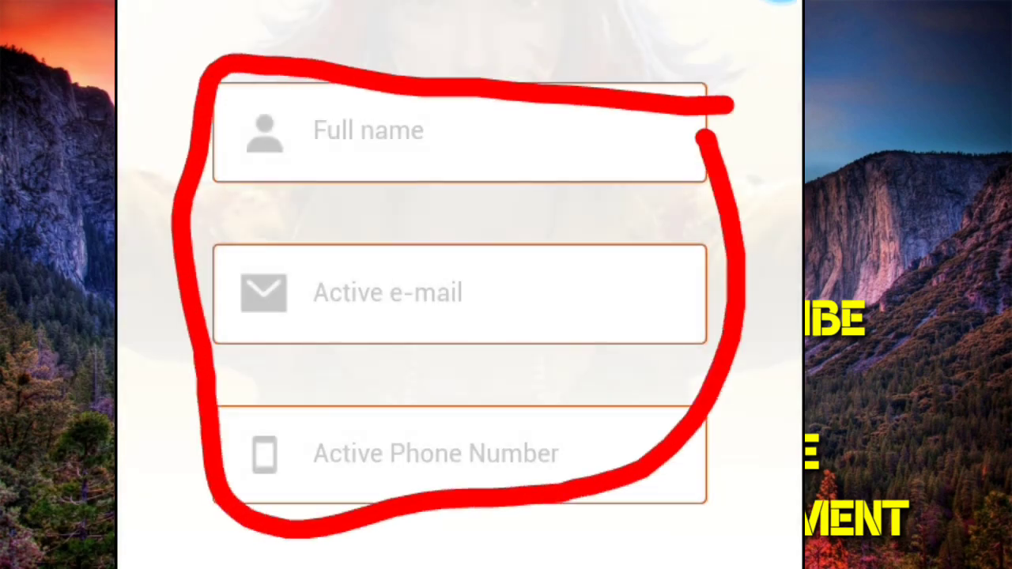
left_click_drag(277, 99, 419, 95)
left_click_drag(126, 320, 230, 273)
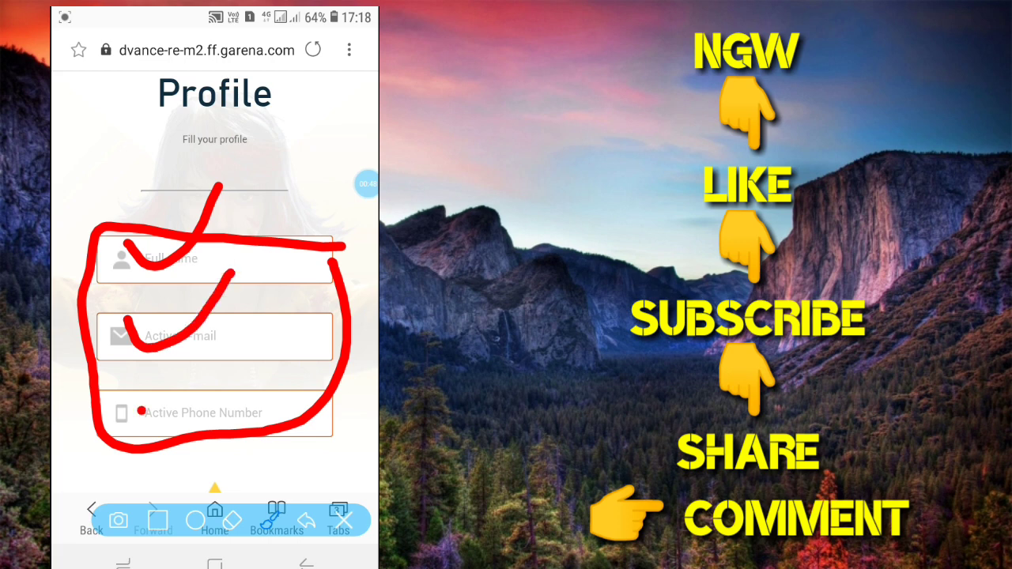
left_click_drag(140, 409, 257, 347)
left_click(341, 519)
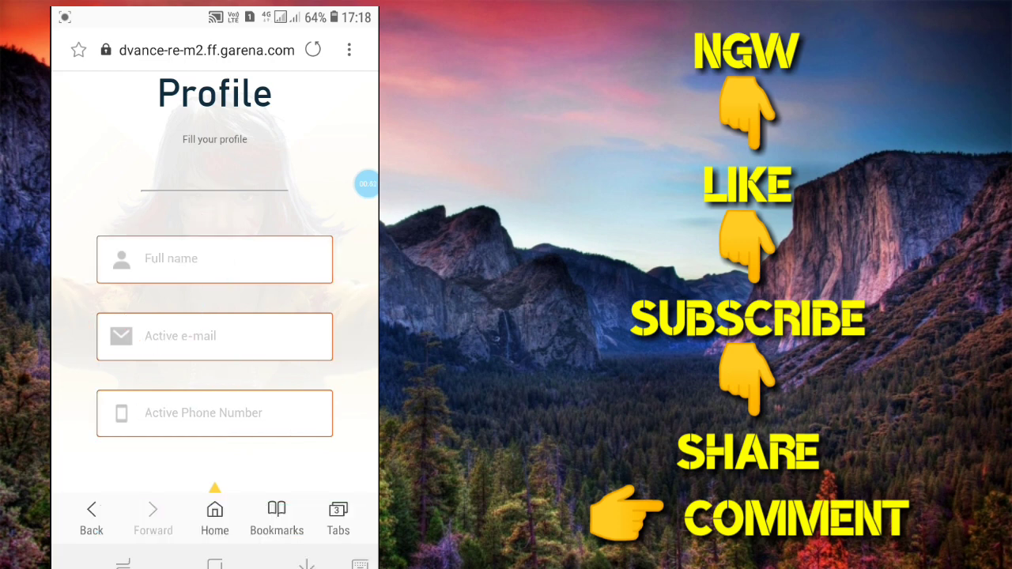
Fill the full name from the autofill suggestion, then the e-mail address and phone number
left_click(214, 258)
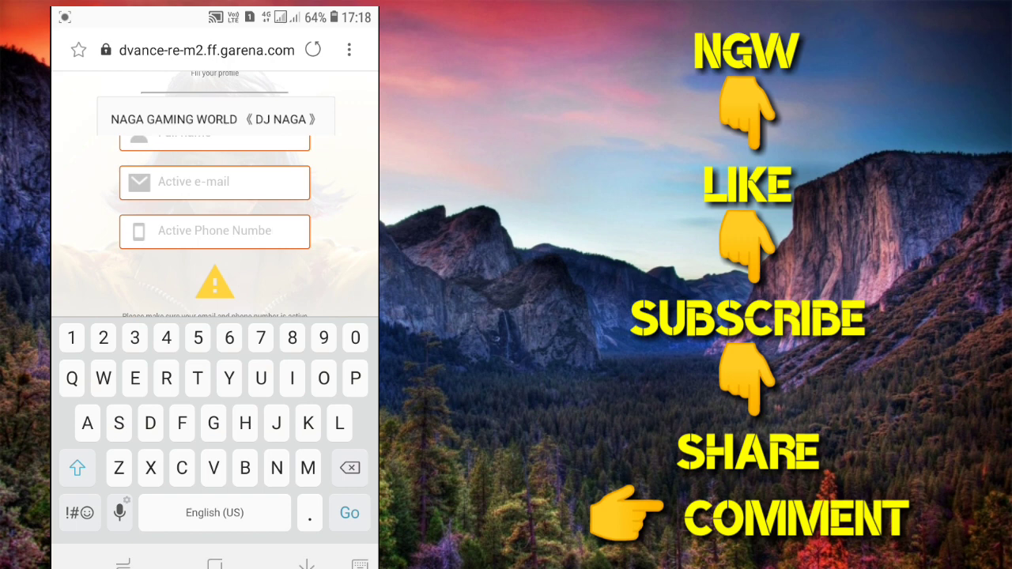
left_click(213, 119)
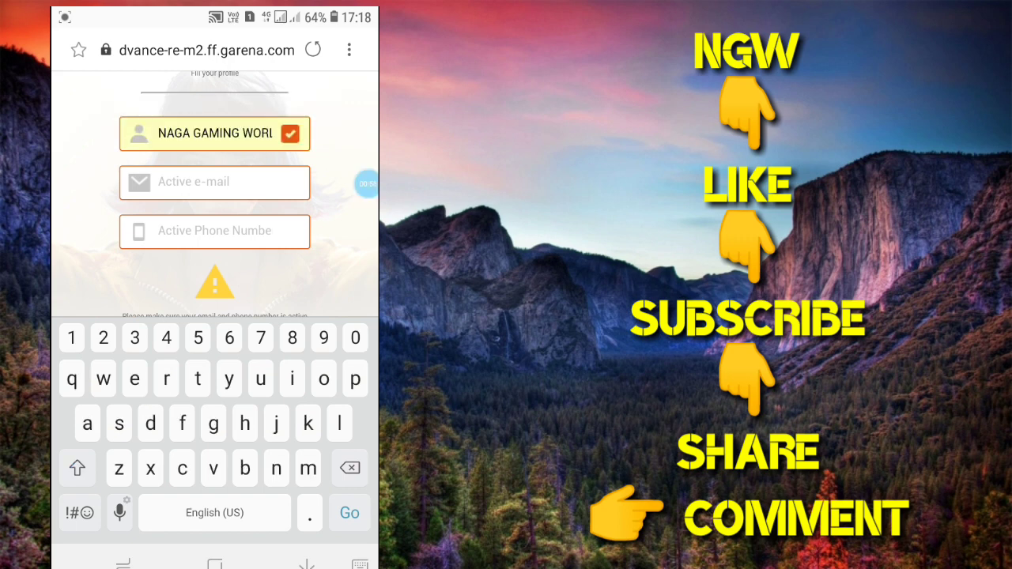
left_click(214, 181)
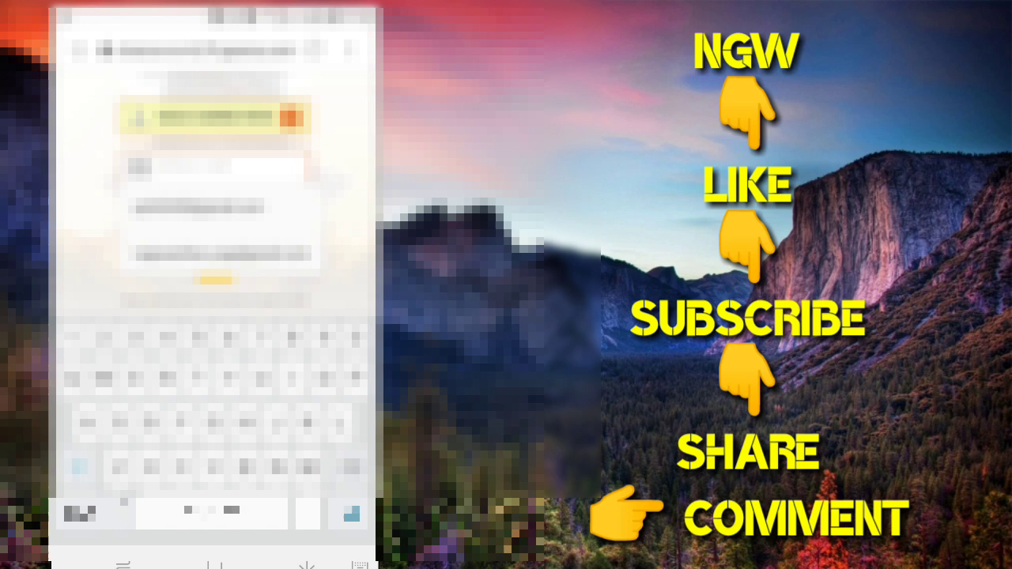
left_click(214, 218)
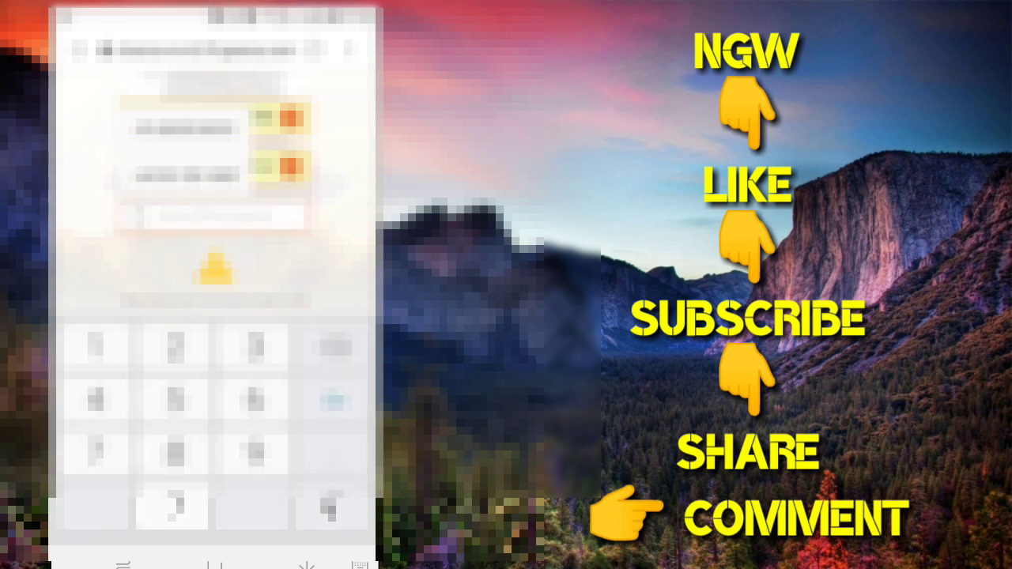
left_click(95, 345)
type("000000")
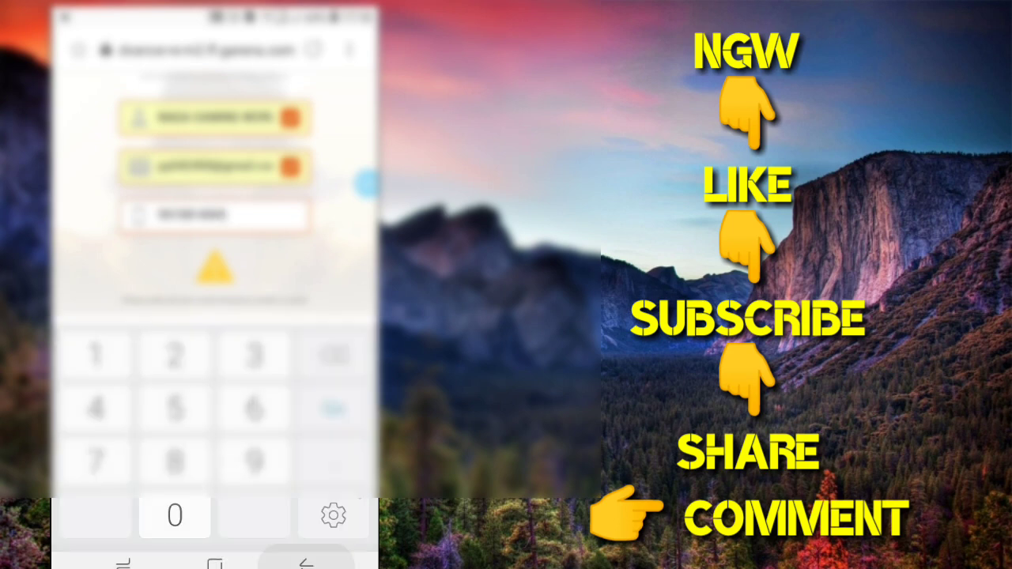
key("Return")
scroll(213, 276, "down", 5)
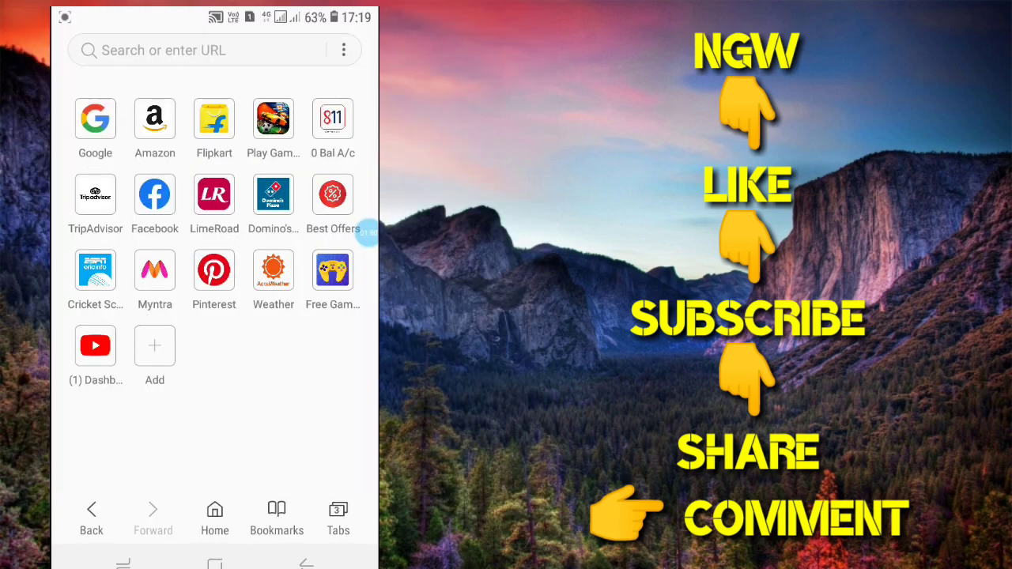
Switch to the garena.com tab and circle its Download APK option in red
left_click(338, 518)
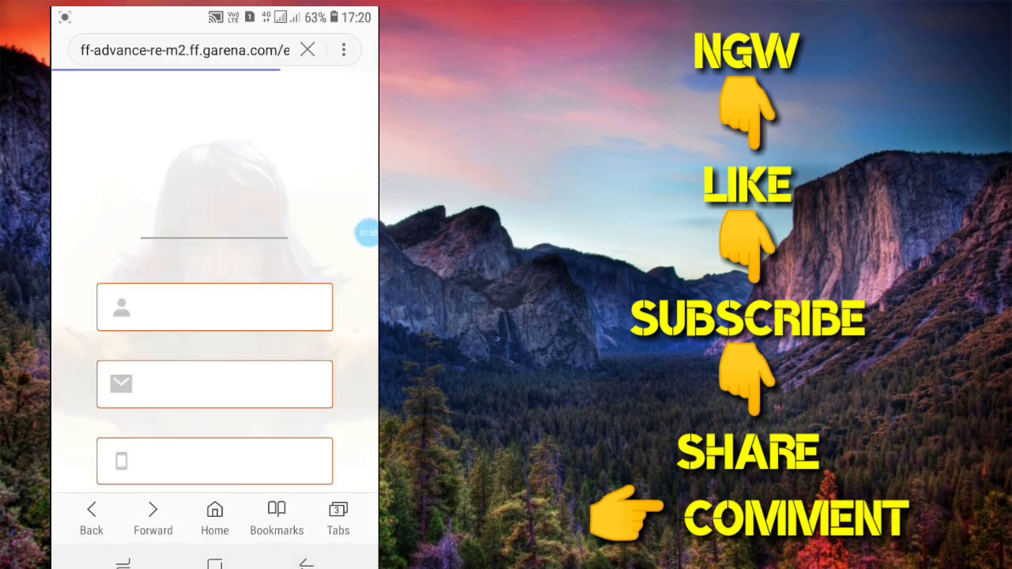
scroll(214, 316, "down", 3)
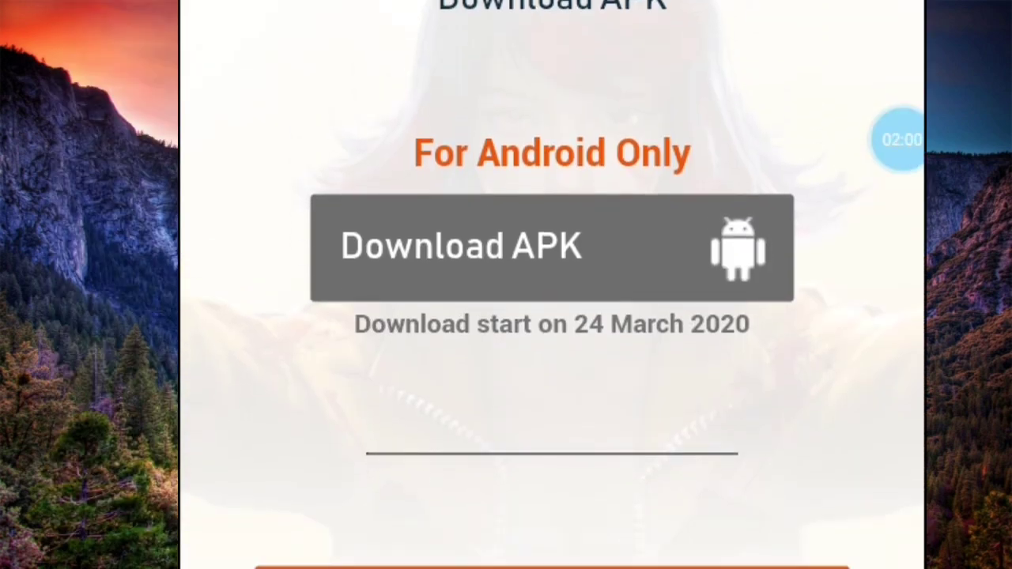
left_click(900, 140)
left_click(900, 140)
mouse_move(822, 199)
left_mouse_down()
mouse_move(332, 181)
mouse_move(379, 359)
mouse_move(782, 225)
left_mouse_up()
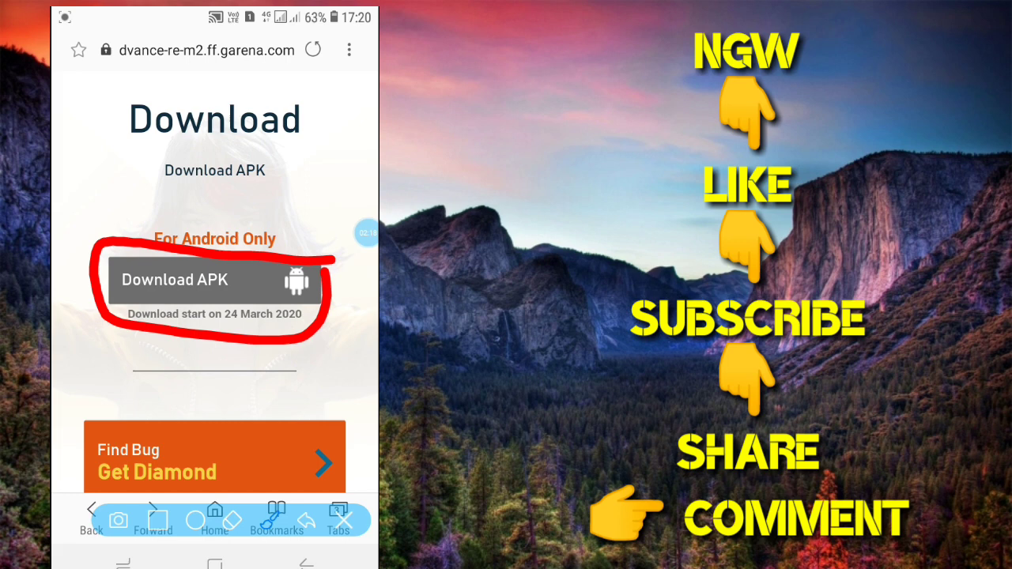
left_click_drag(124, 254, 136, 308)
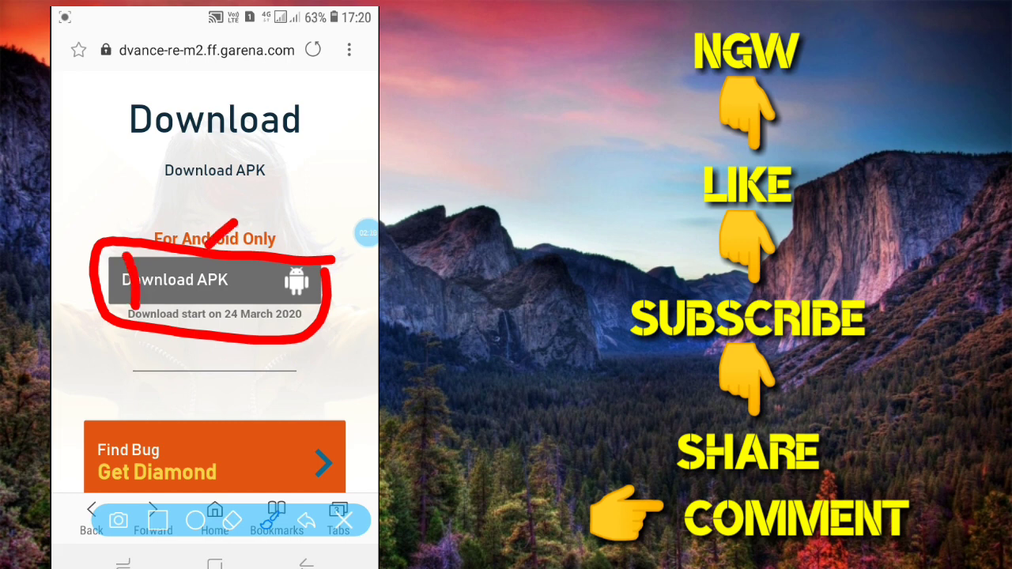
left_click_drag(236, 222, 140, 305)
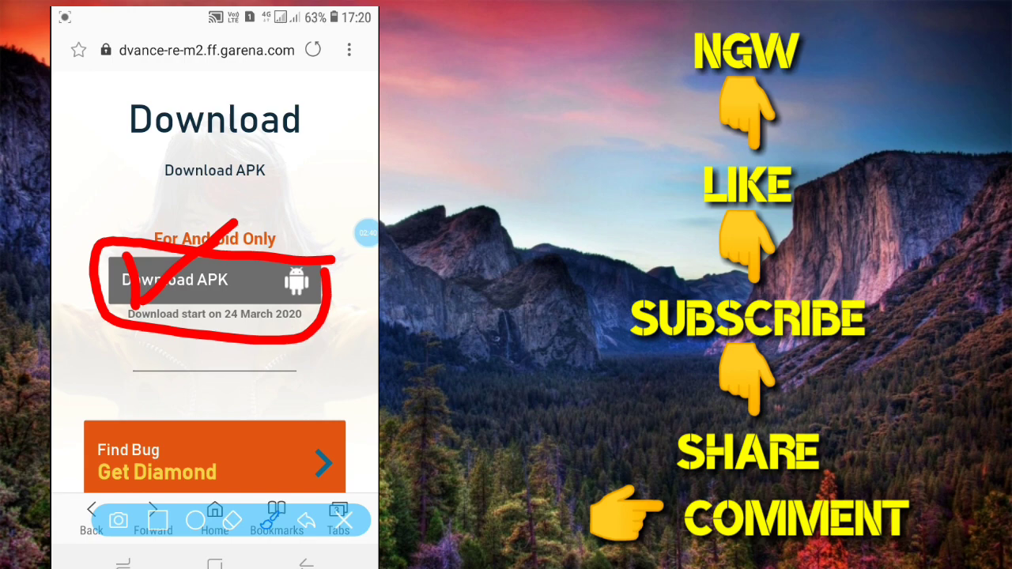
scroll(214, 316, "down", 3)
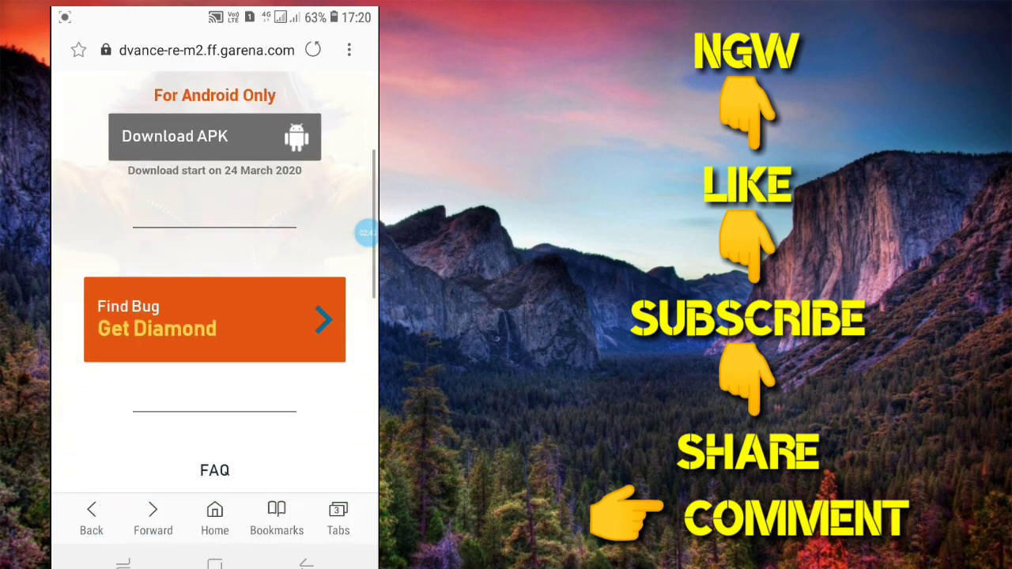
left_click(366, 233)
left_click(296, 269)
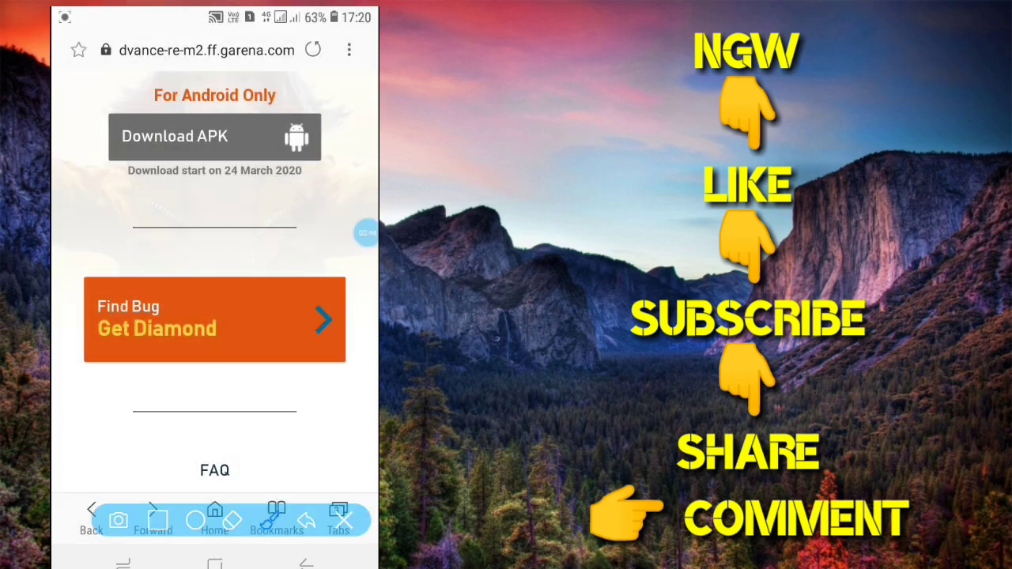
mouse_move(327, 281)
left_mouse_down()
mouse_move(69, 281)
mouse_move(316, 265)
left_mouse_up()
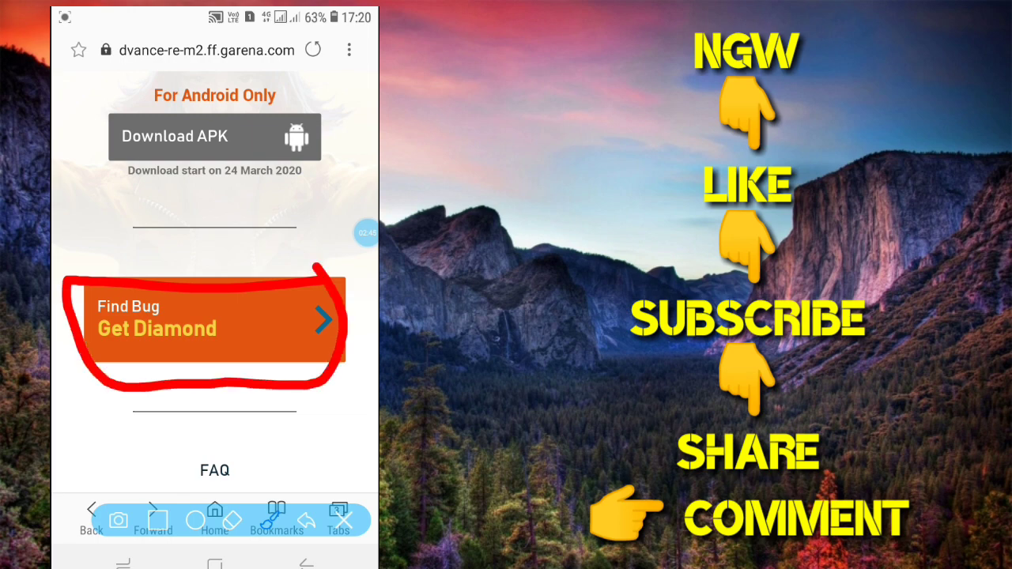
left_click(344, 520)
scroll(214, 316, "up", 5)
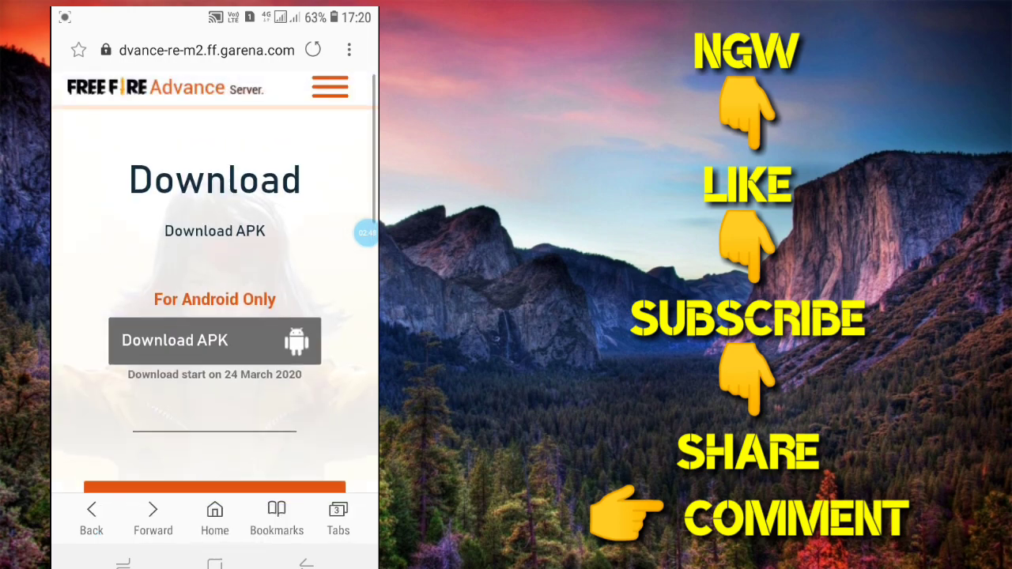
left_click(367, 233)
left_click(296, 233)
mouse_move(323, 321)
left_mouse_down()
mouse_move(103, 339)
mouse_move(316, 320)
left_mouse_up()
left_click(344, 520)
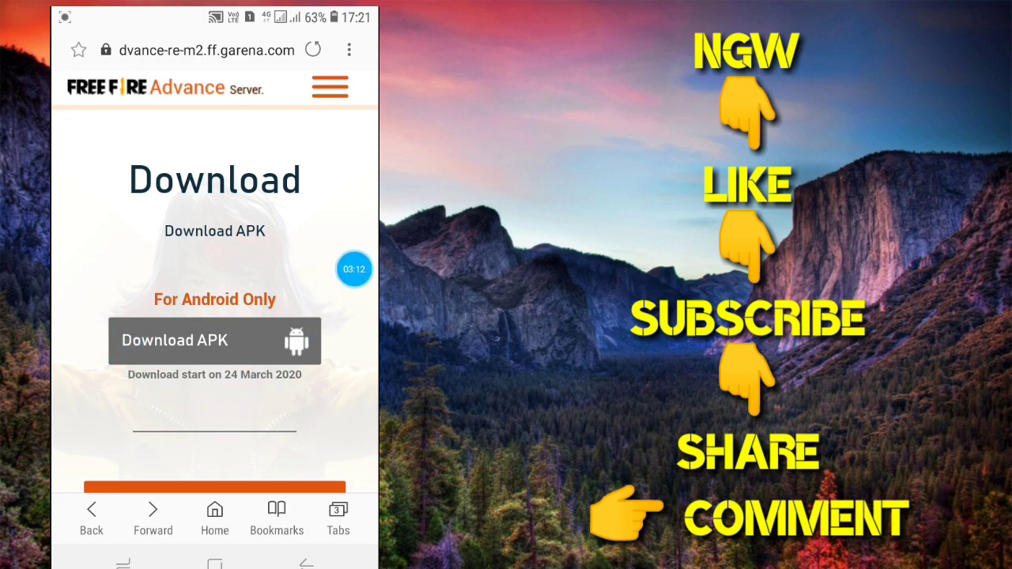
Leave Samsung Internet via the Android Home button in the navigation bar
left_click(214, 563)
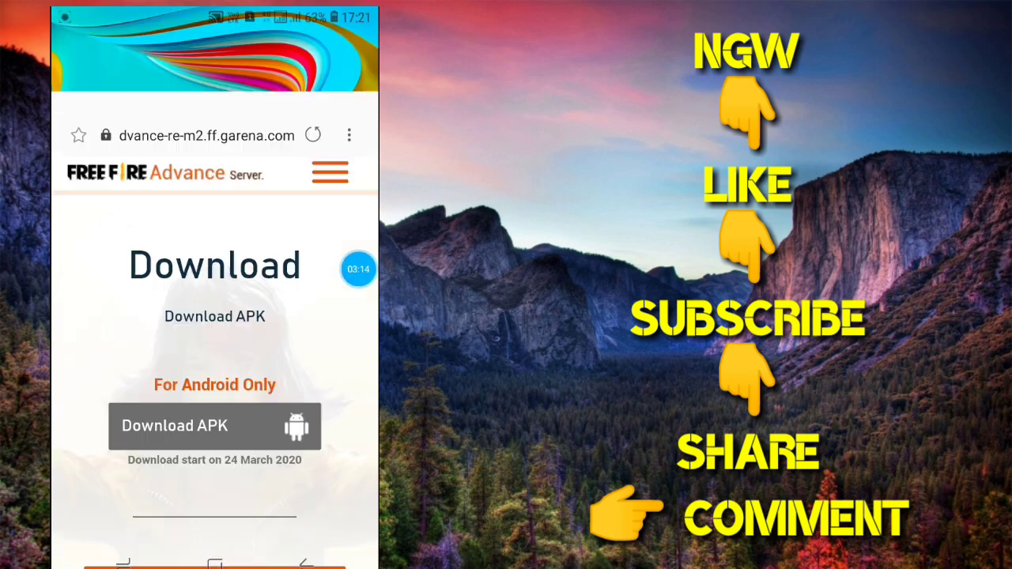